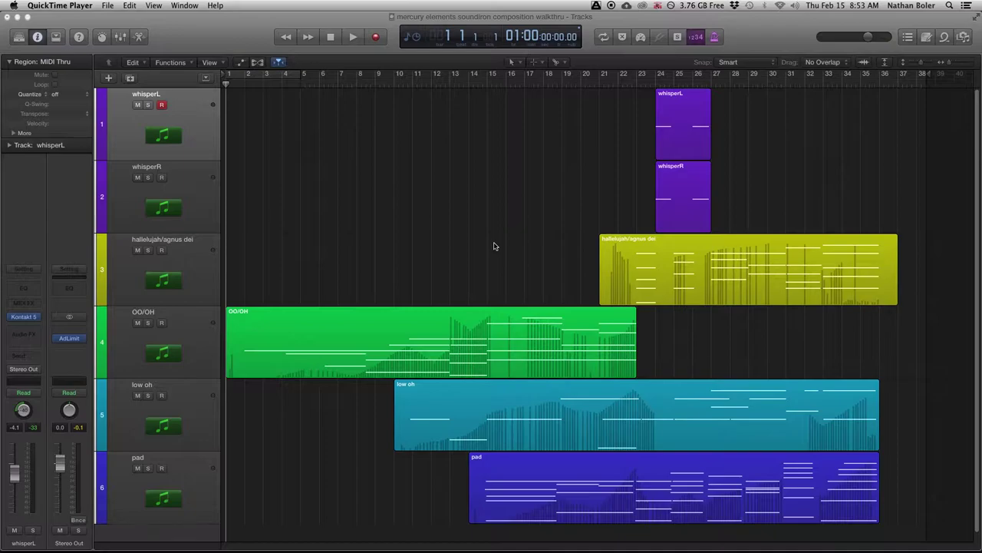
Open the Kontakt instrument of the hallelujah/agnus dei track and reposition its window to show the whole interface.
{"action": "left_click", "coordinate": [23, 319]}
{"action": "key", "text": "Down"}
{"action": "key", "text": "Down"}
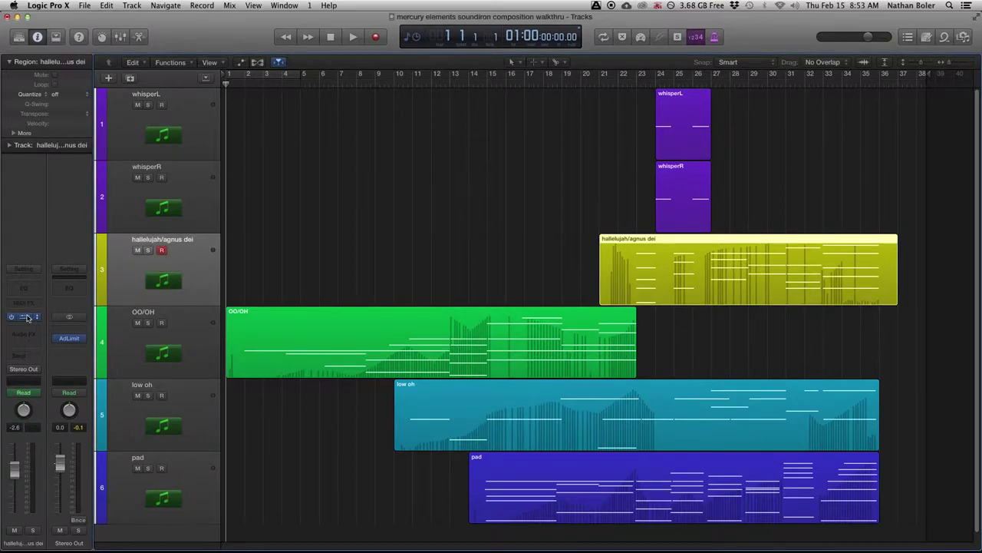
{"action": "key", "text": "v"}
{"action": "left_click_drag", "start_coordinate": [205, 50], "coordinate": [256, 16]}
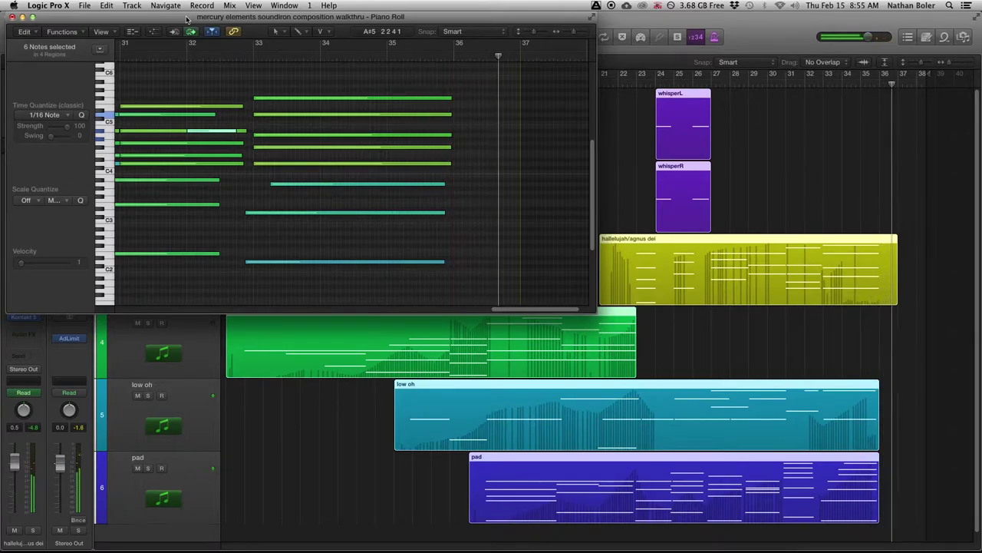
Close the Piano Roll and return the playhead to the start of the project.
{"action": "left_click", "coordinate": [11, 16]}
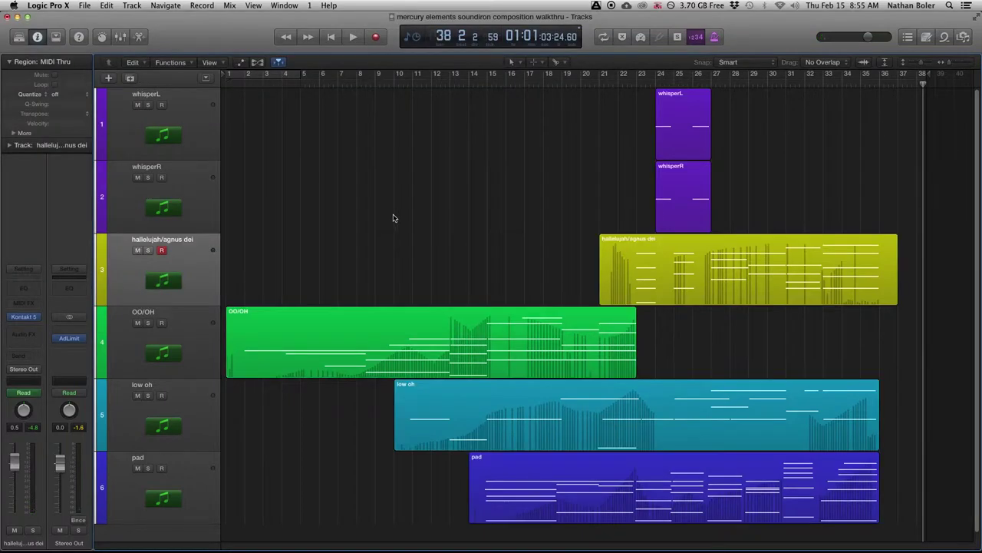
{"action": "key", "text": "Return"}
Examine the Kontakt instrument on the whisperL track and place the playhead just before the whisper regions.
{"action": "left_click", "coordinate": [172, 127]}
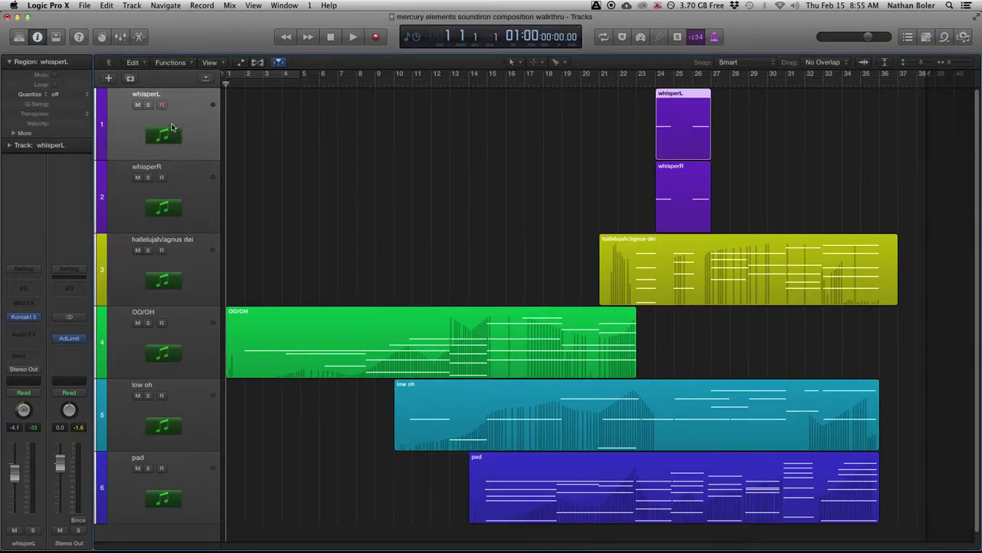
{"action": "mouse_move", "coordinate": [25, 320]}
{"action": "left_click", "coordinate": [25, 319]}
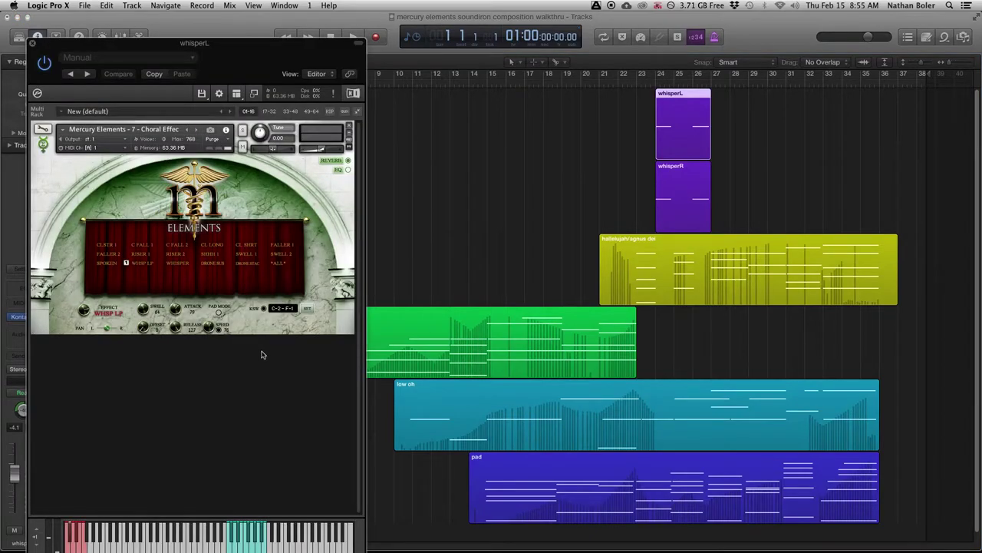
{"action": "left_click", "coordinate": [647, 82]}
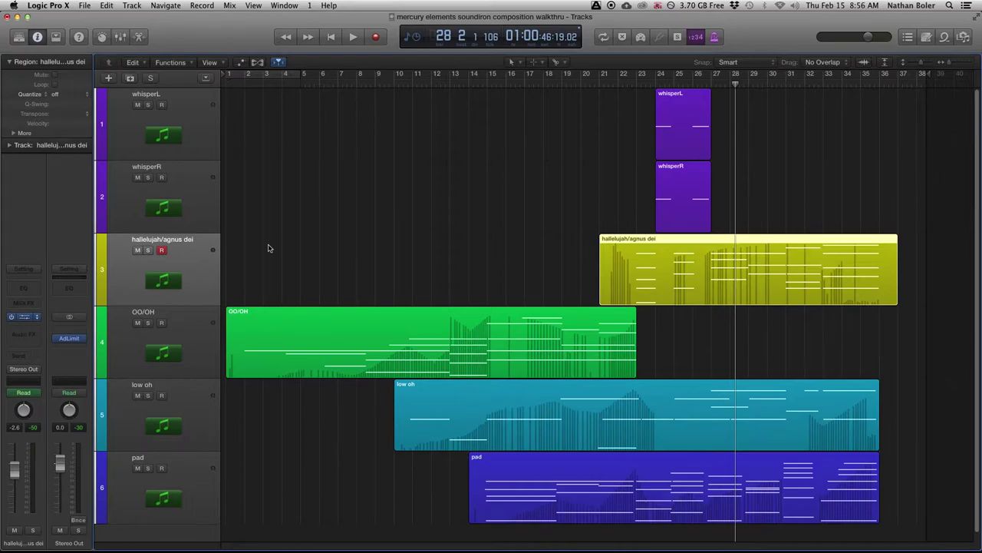
Examine the chant settings in the hallelujah/agnus dei track's Kontakt instrument, then close its window.
{"action": "key", "text": "v"}
{"action": "left_click_drag", "start_coordinate": [261, 31], "coordinate": [348, 8]}
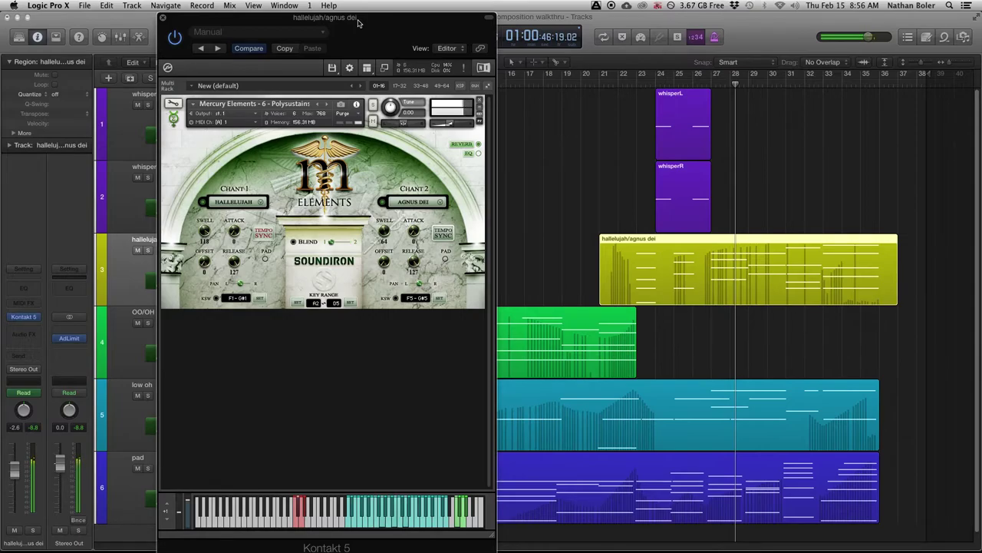
{"action": "left_click", "coordinate": [162, 17]}
Examine the vowel settings in the OO/OH track's Kontakt instrument and close its window.
{"action": "left_click", "coordinate": [170, 353]}
{"action": "mouse_move", "coordinate": [25, 321]}
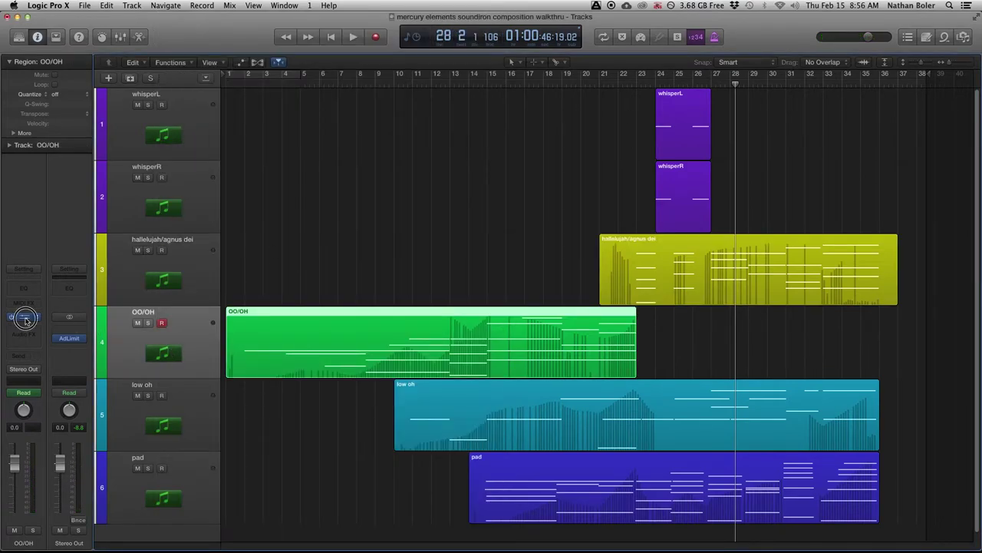
{"action": "left_click", "coordinate": [25, 321]}
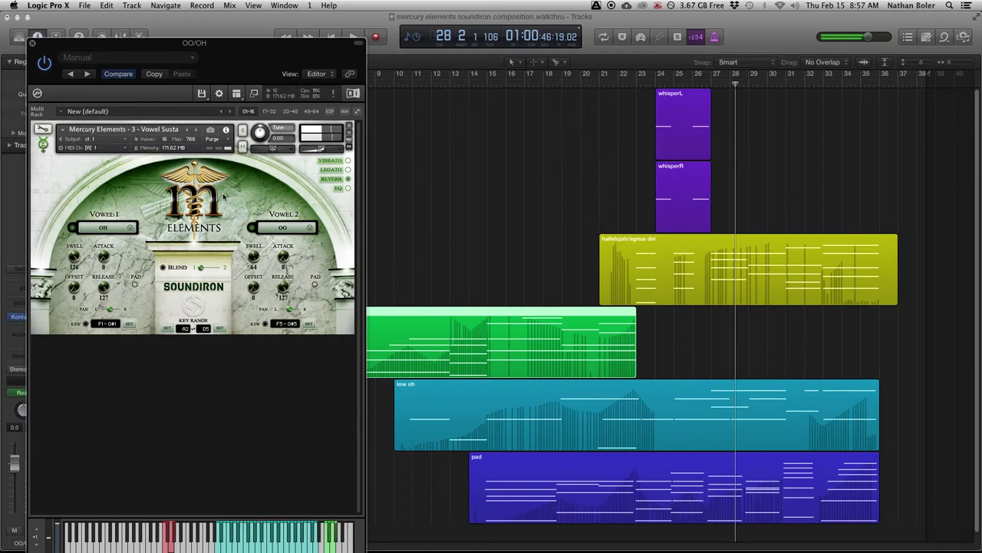
{"action": "left_click", "coordinate": [32, 43]}
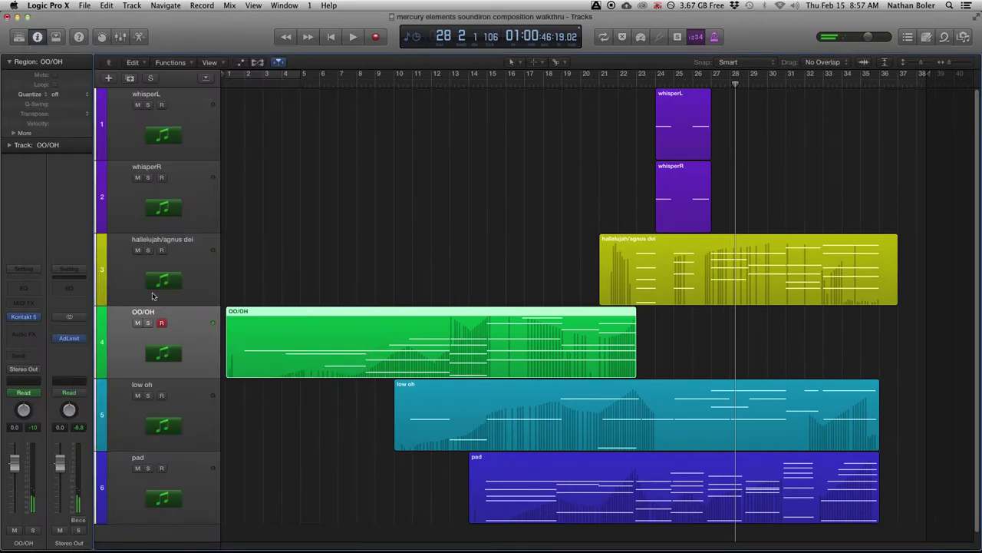
Inspect the Channel EQ curve on the low oh track and close the plug-in.
{"action": "left_click", "coordinate": [155, 426]}
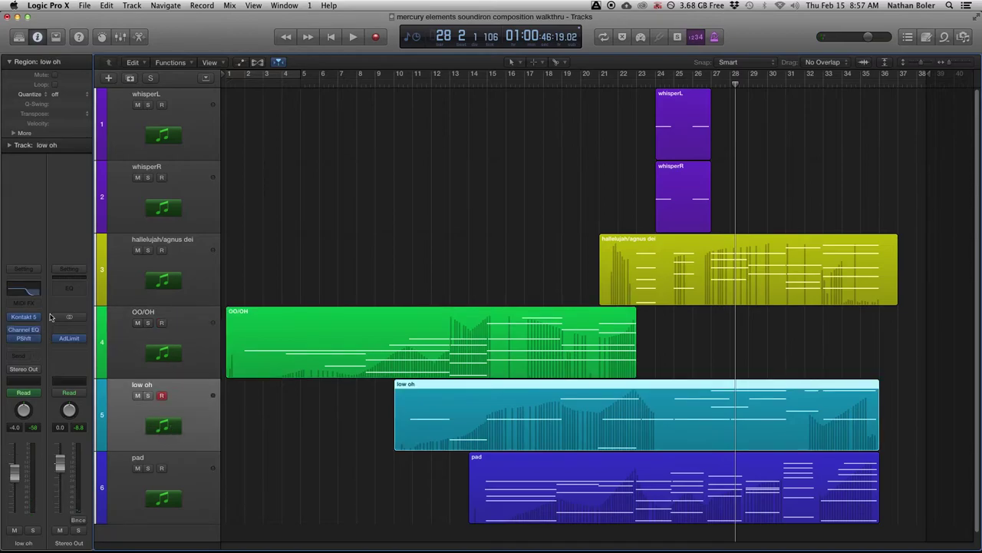
{"action": "left_click", "coordinate": [24, 318]}
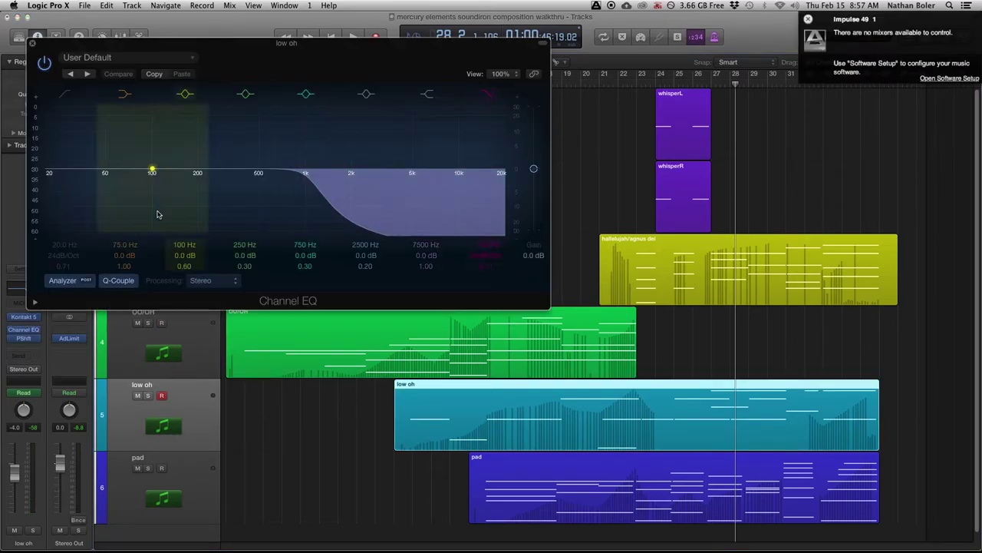
{"action": "left_click", "coordinate": [32, 43]}
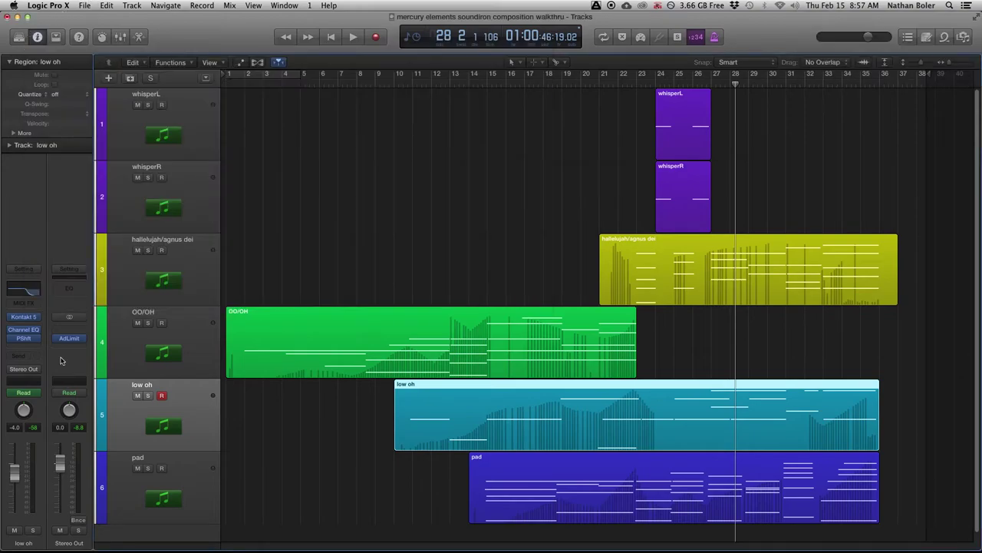
Inspect the Pitch Shifter on the low oh track with the track soloed, then close the plug-in.
{"action": "left_click", "coordinate": [23, 338]}
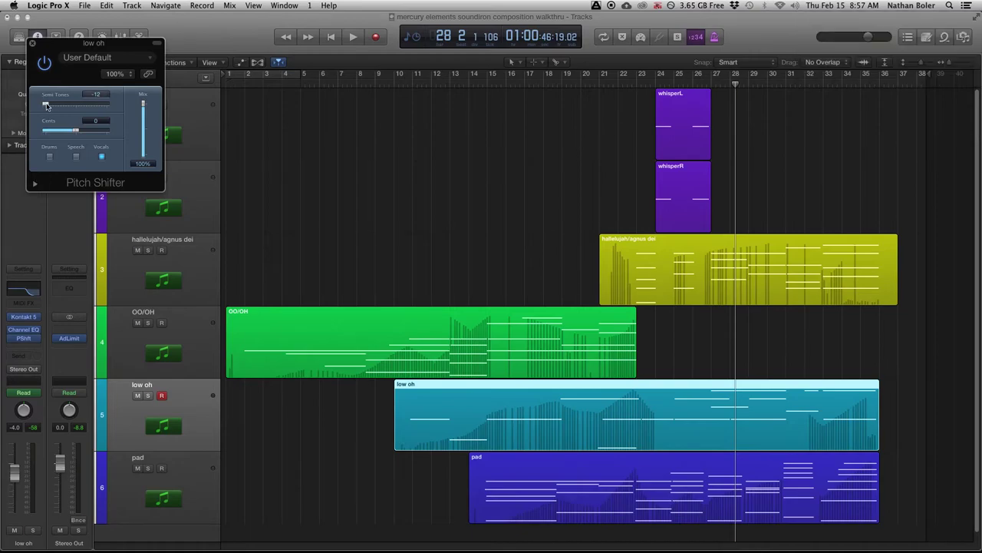
{"action": "key", "text": "s"}
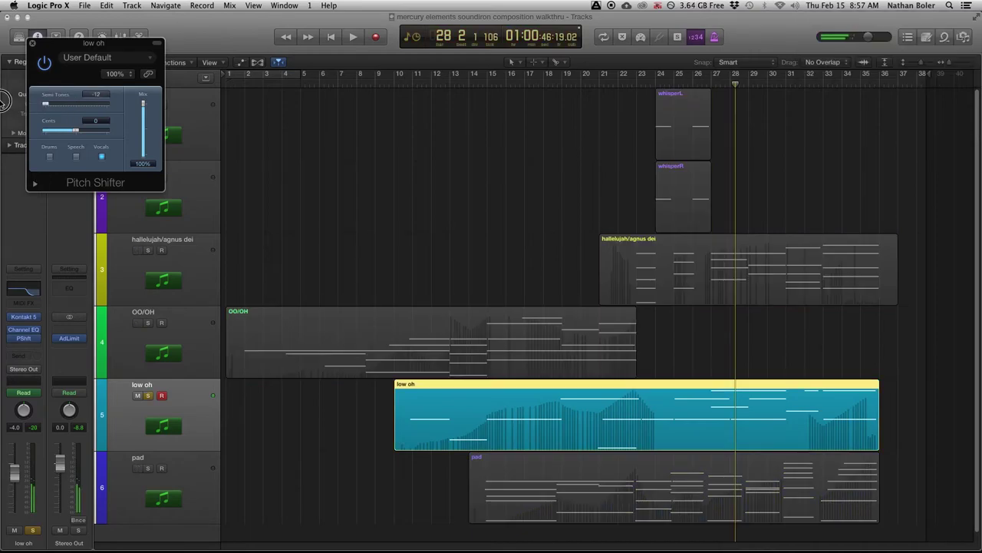
{"action": "left_click", "coordinate": [34, 45]}
Examine the low oh track's Kontakt instrument, then hide its window and unsolo the track.
{"action": "left_click", "coordinate": [24, 316]}
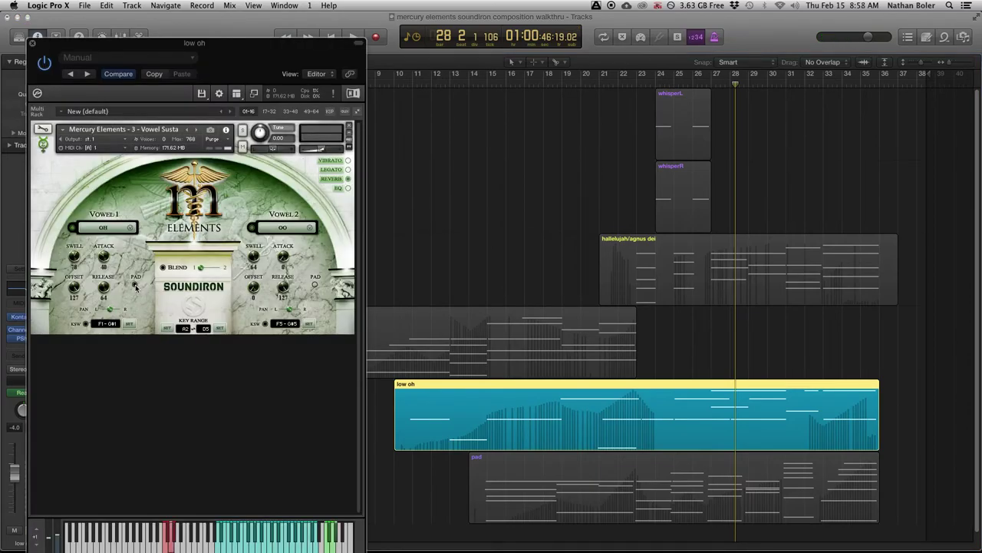
{"action": "key", "text": "v"}
{"action": "key", "text": "s"}
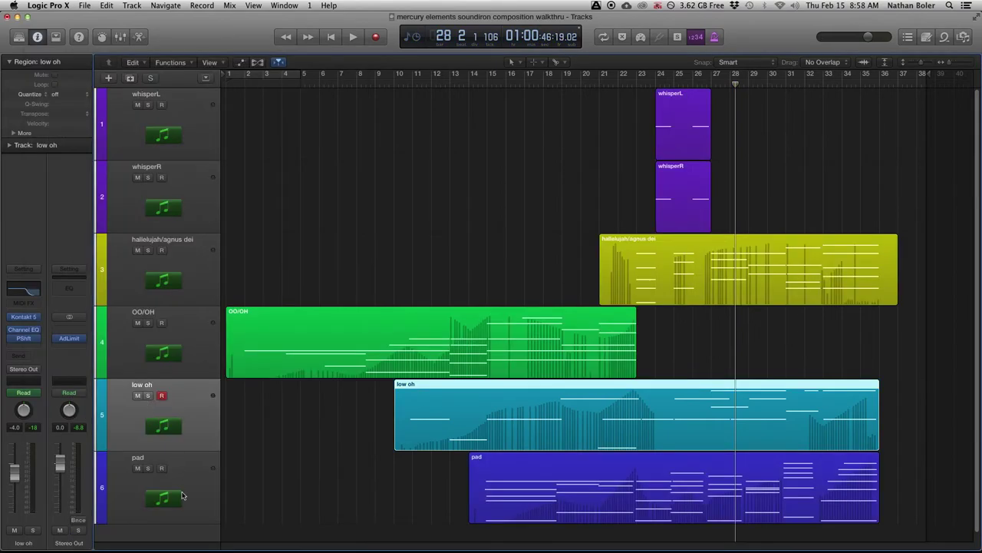
Examine the ambience settings in the pad track's Kontakt instrument, moving its window into full view before closing it.
{"action": "left_click", "coordinate": [177, 496]}
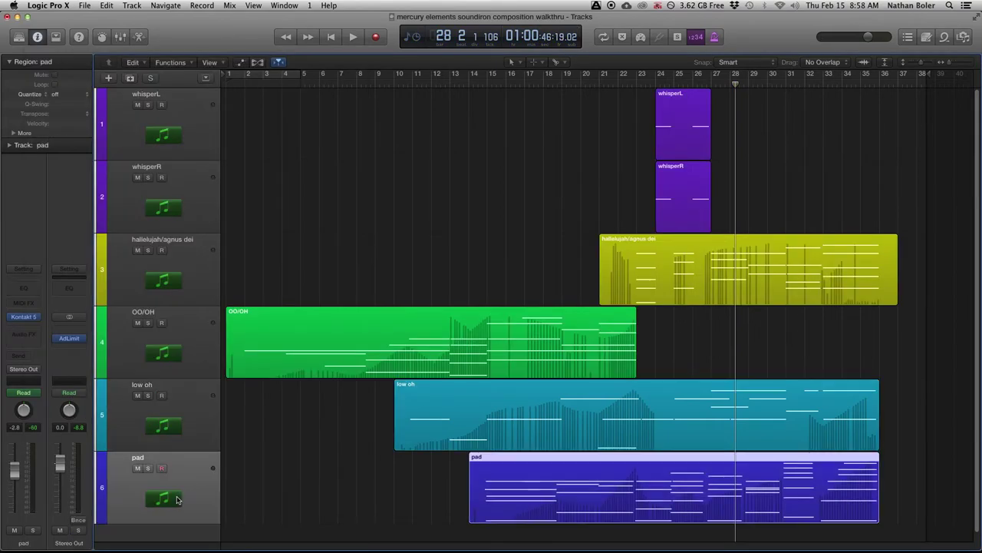
{"action": "left_click", "coordinate": [27, 318]}
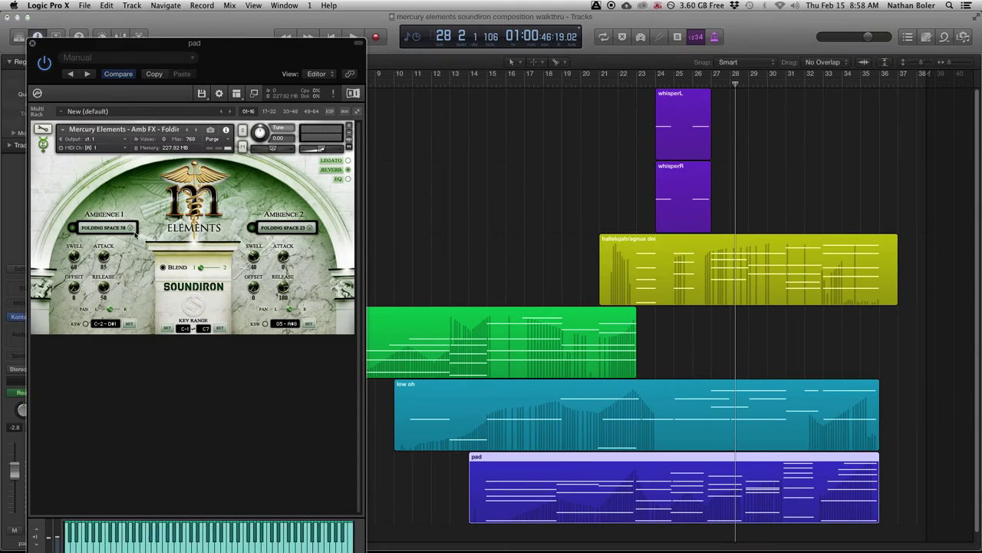
{"action": "left_click_drag", "start_coordinate": [82, 47], "coordinate": [105, 17]}
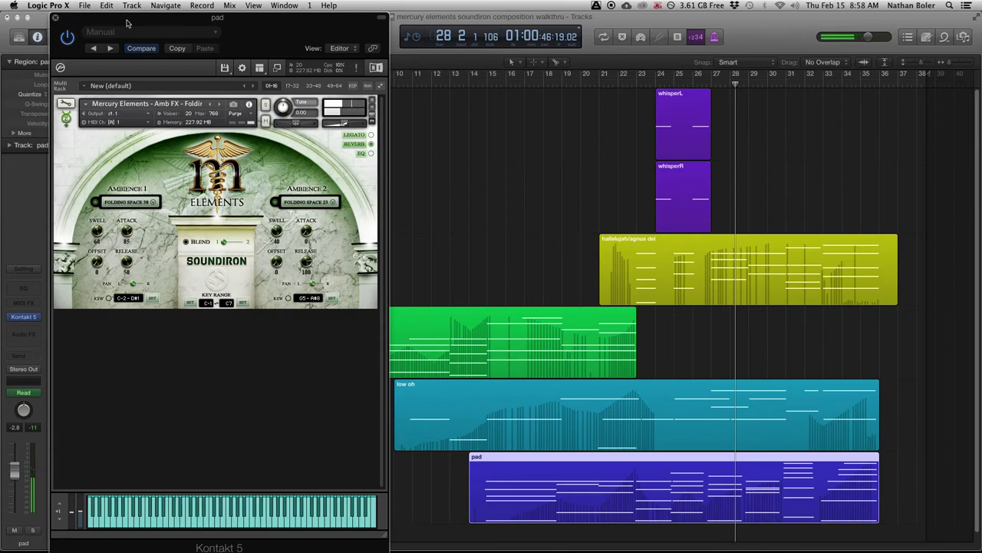
{"action": "left_click", "coordinate": [55, 17]}
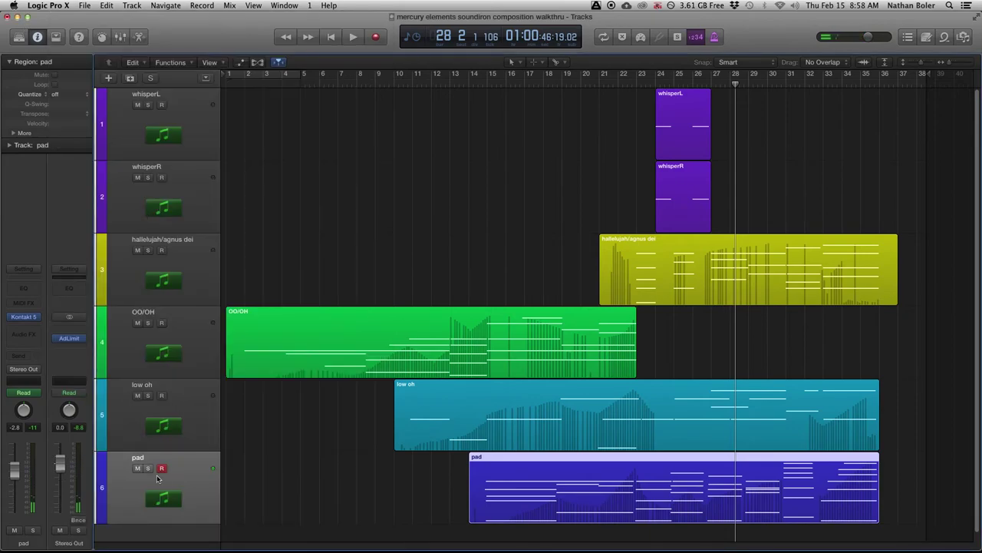
Play the project and review the volume automation curves on all tracks, then hide the automation.
{"action": "key", "text": "space"}
{"action": "key", "text": "a"}
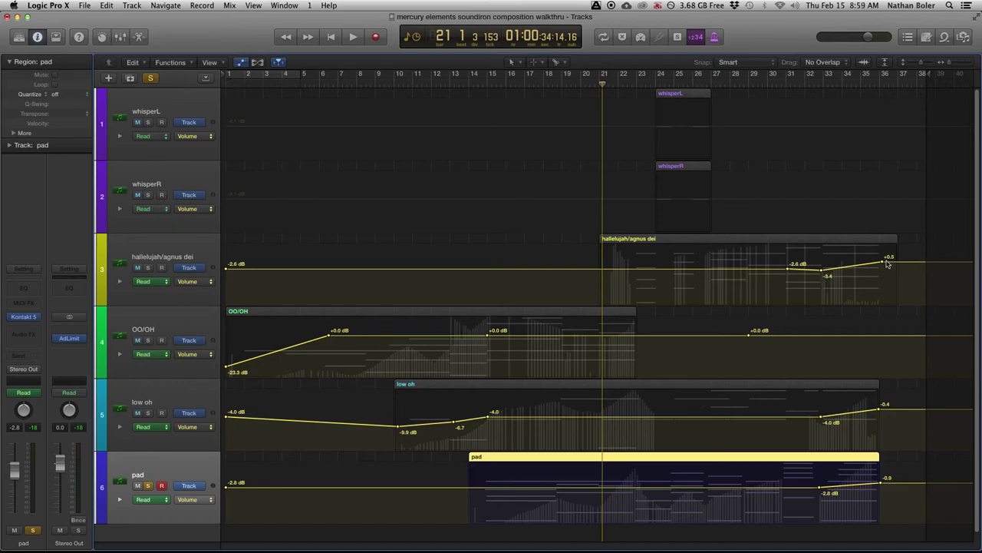
{"action": "key", "text": "a"}
Open the pad region in the Piano Roll and examine its notes and Modulation curve across the region.
{"action": "key", "text": "super+4"}
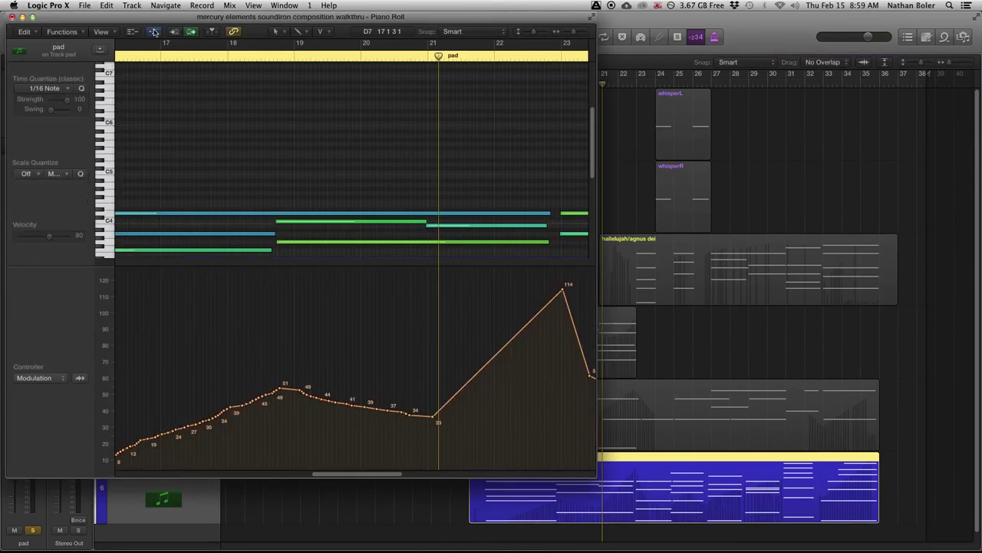
{"action": "scroll", "coordinate": [428, 223], "scroll_direction": "down", "scroll_amount": 3}
{"action": "scroll", "coordinate": [439, 299], "scroll_direction": "right", "scroll_amount": 8}
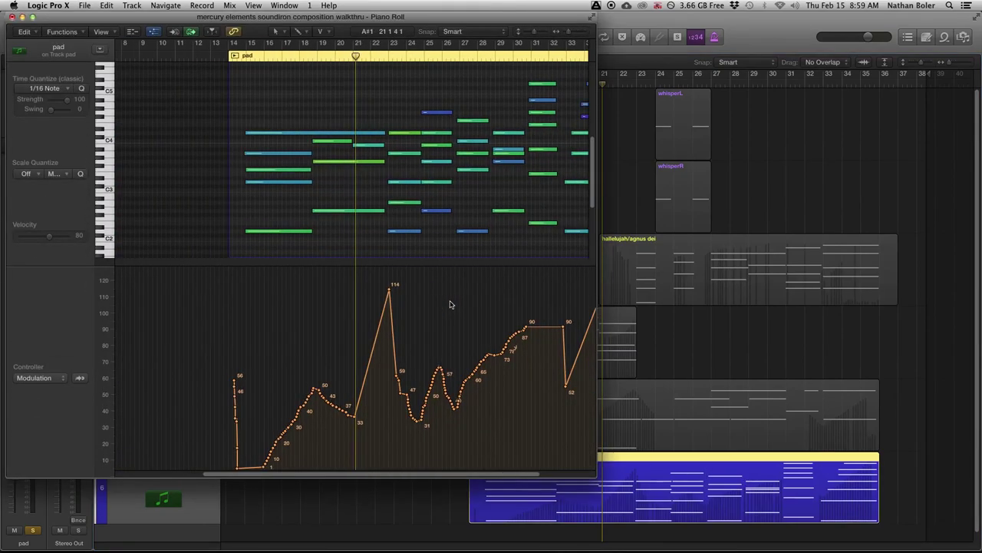